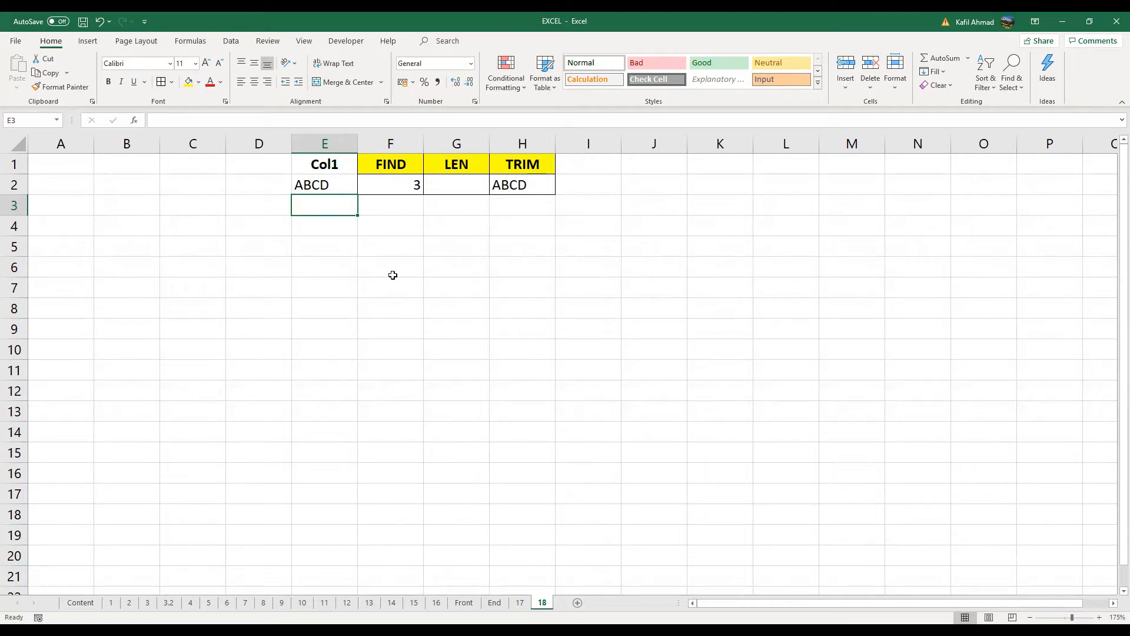
click(315, 186)
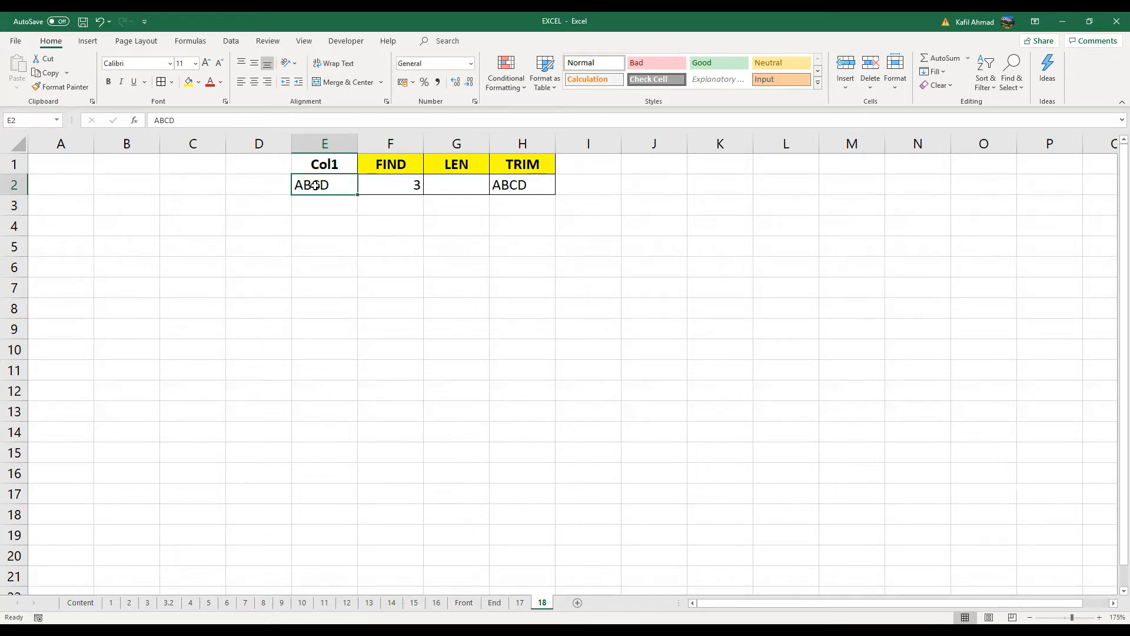
click(394, 181)
click(317, 185)
click(448, 186)
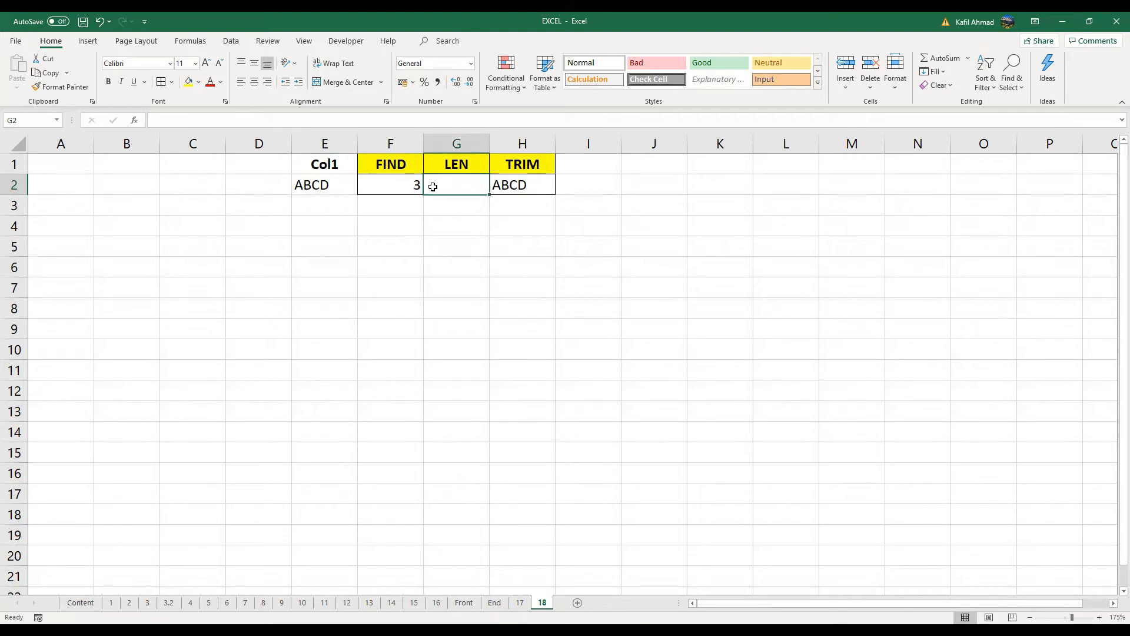
click(326, 181)
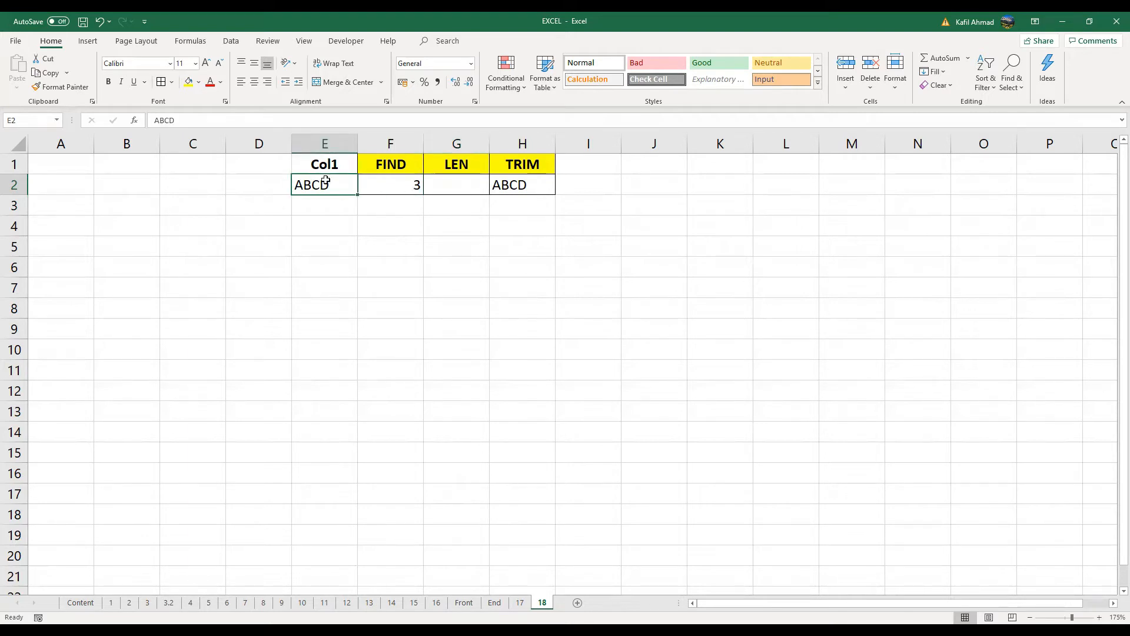
Clear the existing formulas from the TRIM cell H2 and the FIND cell F2
click(524, 184)
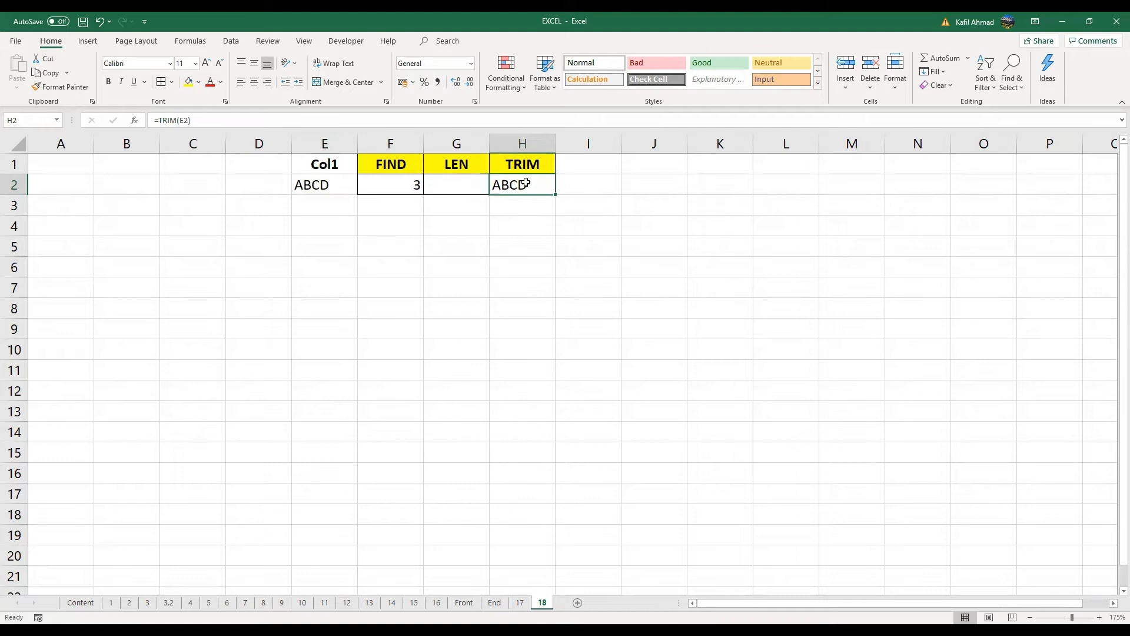
key(Delete)
click(412, 183)
key(Delete)
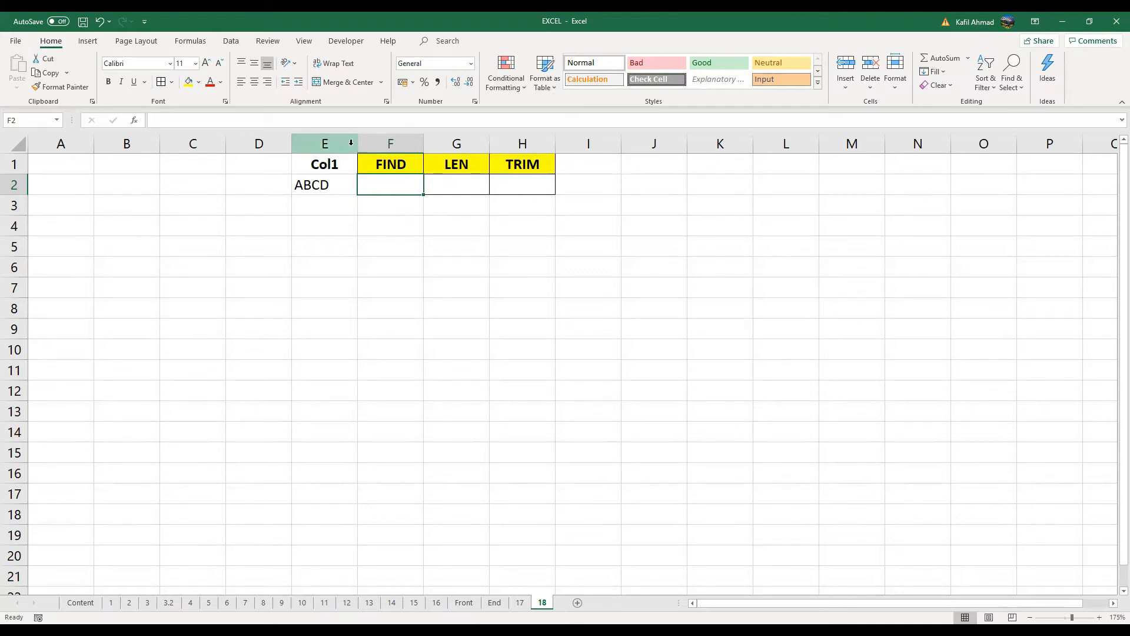
Narrow column E so it fits closely around the Col1 text
drag(355, 141, 333, 153)
click(316, 162)
click(319, 186)
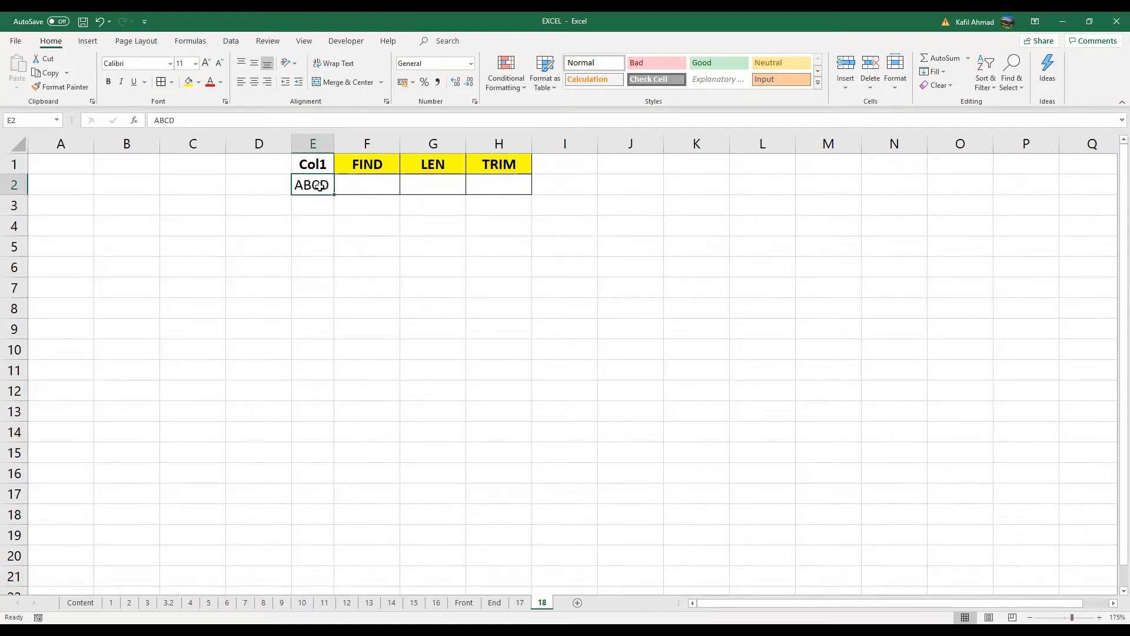
Enter the formula =FIND("C",E2) in cell F2 to locate the letter C within the Col1 text
click(362, 183)
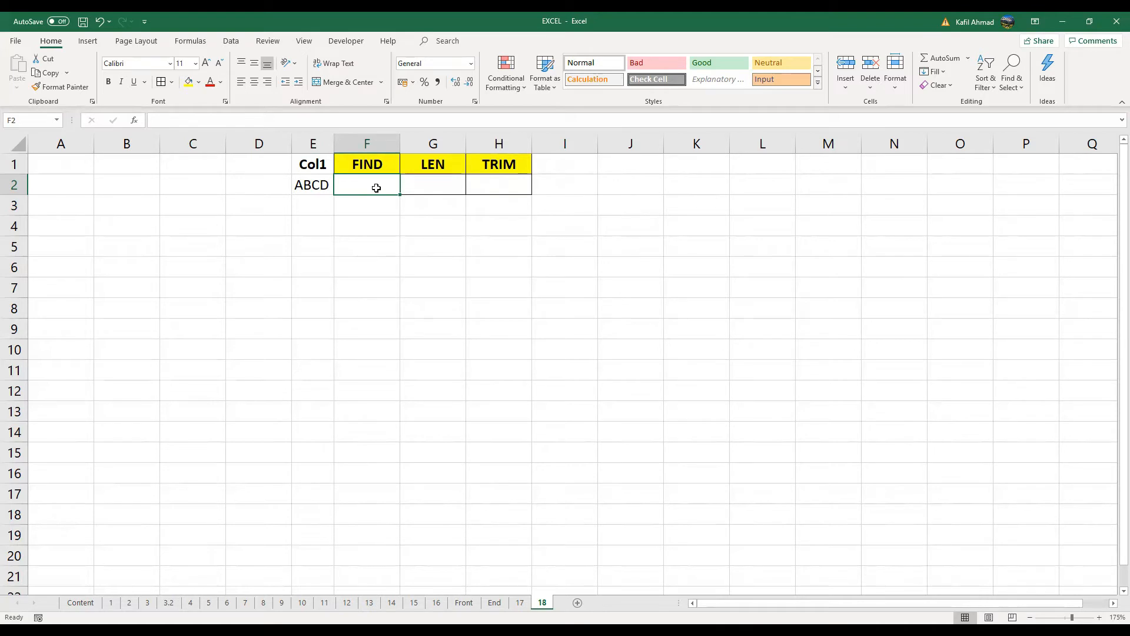
text(=)
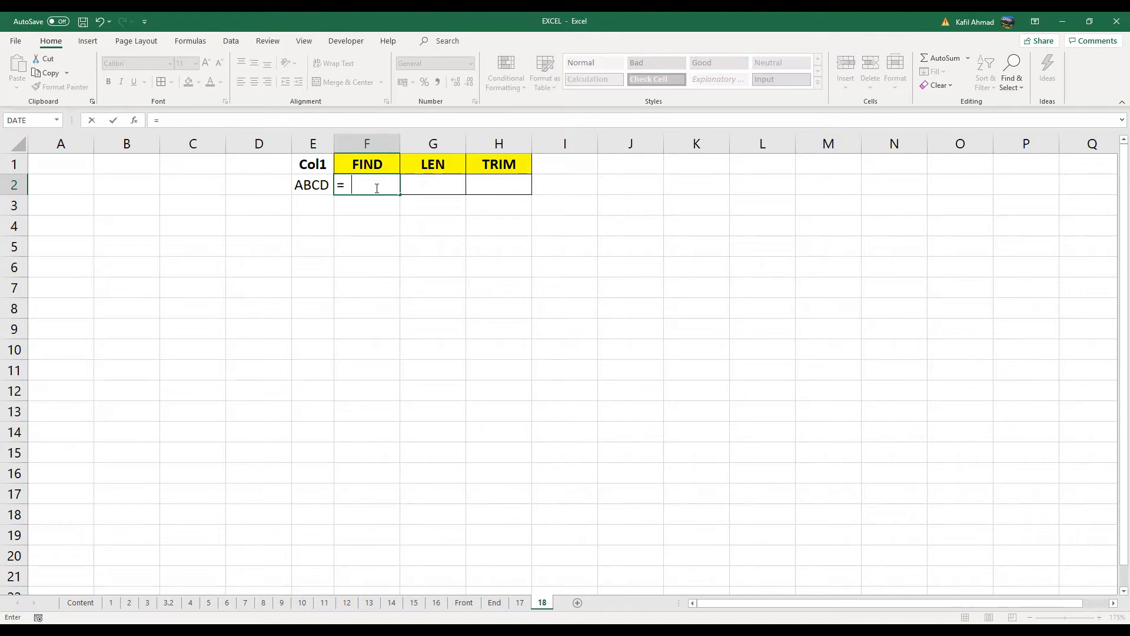
text(FIND()
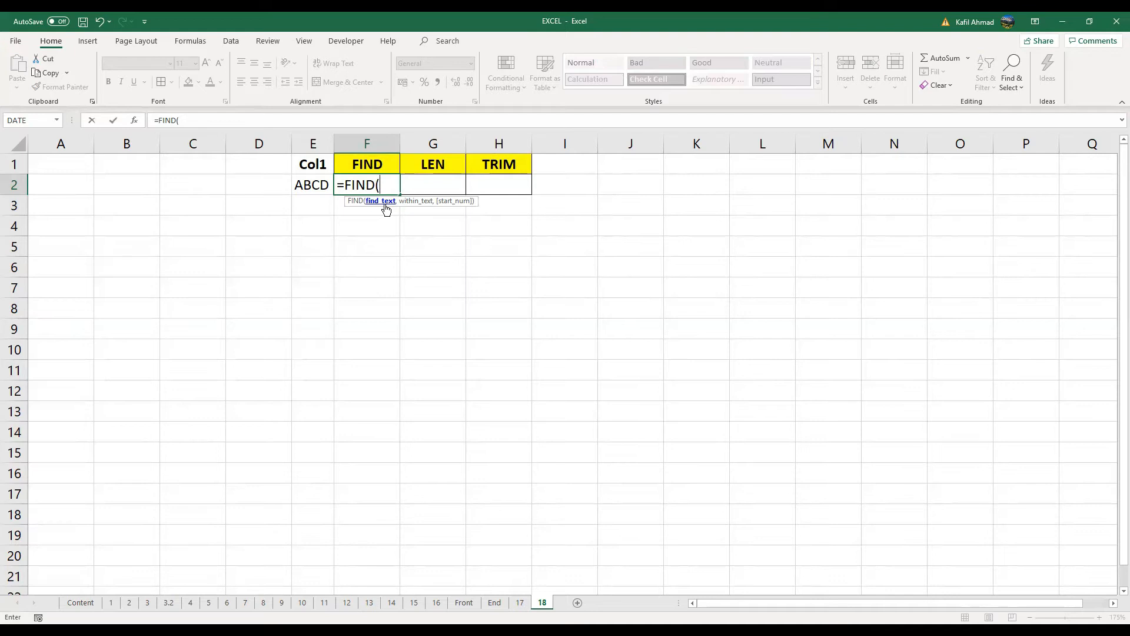
text("C",)
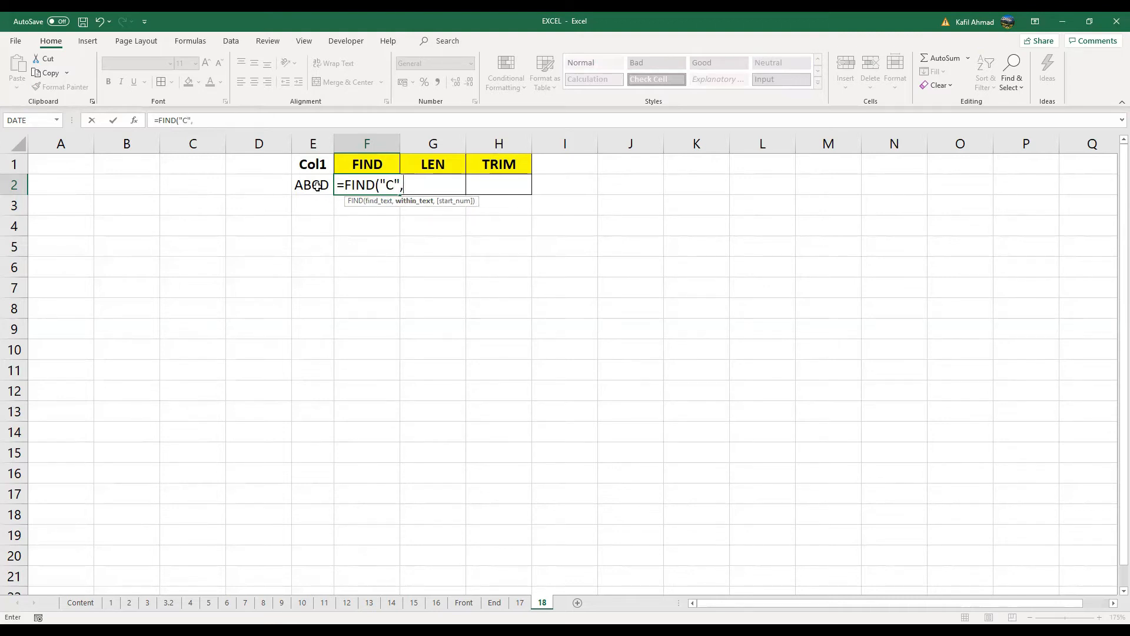
click(312, 183)
text())
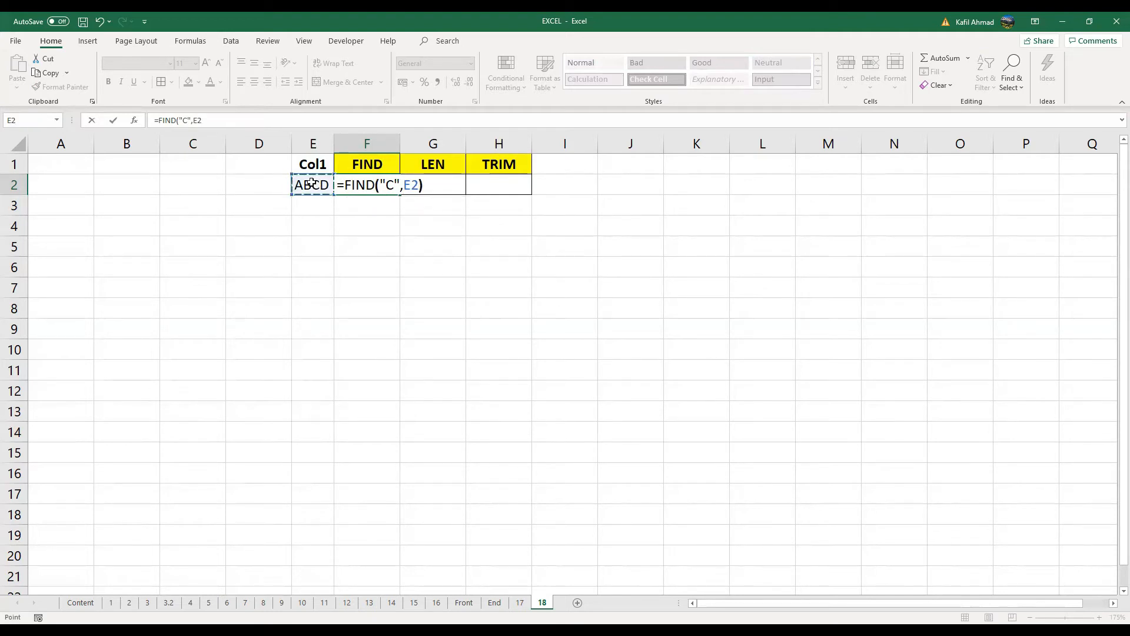
key(Return)
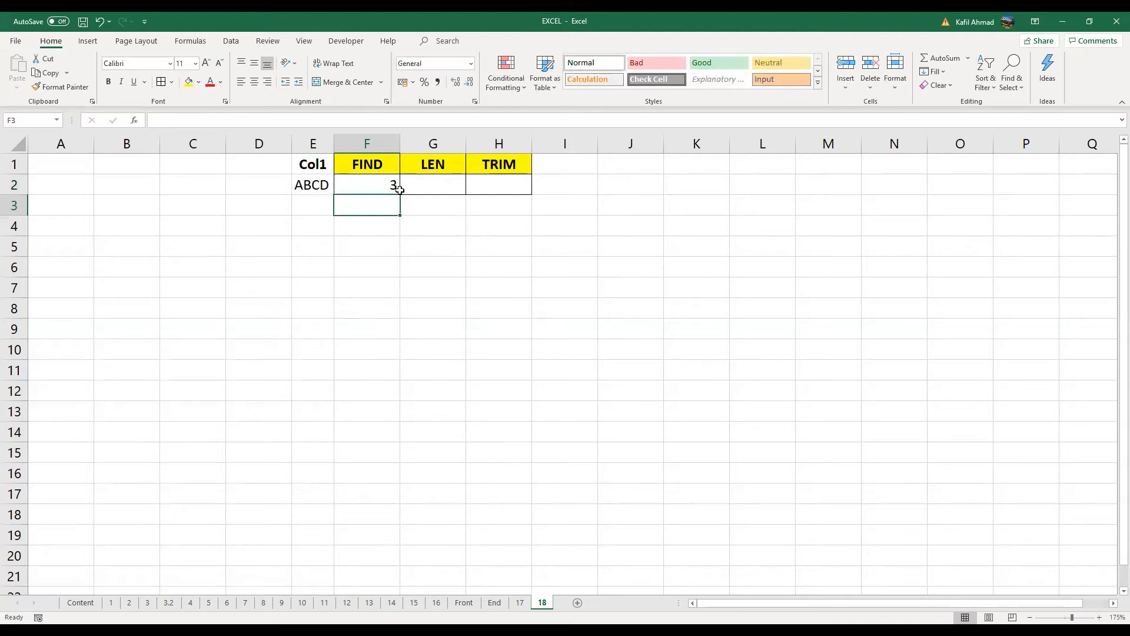
Review the FIND formula in F2 and compare its result with the source text in E2
click(390, 186)
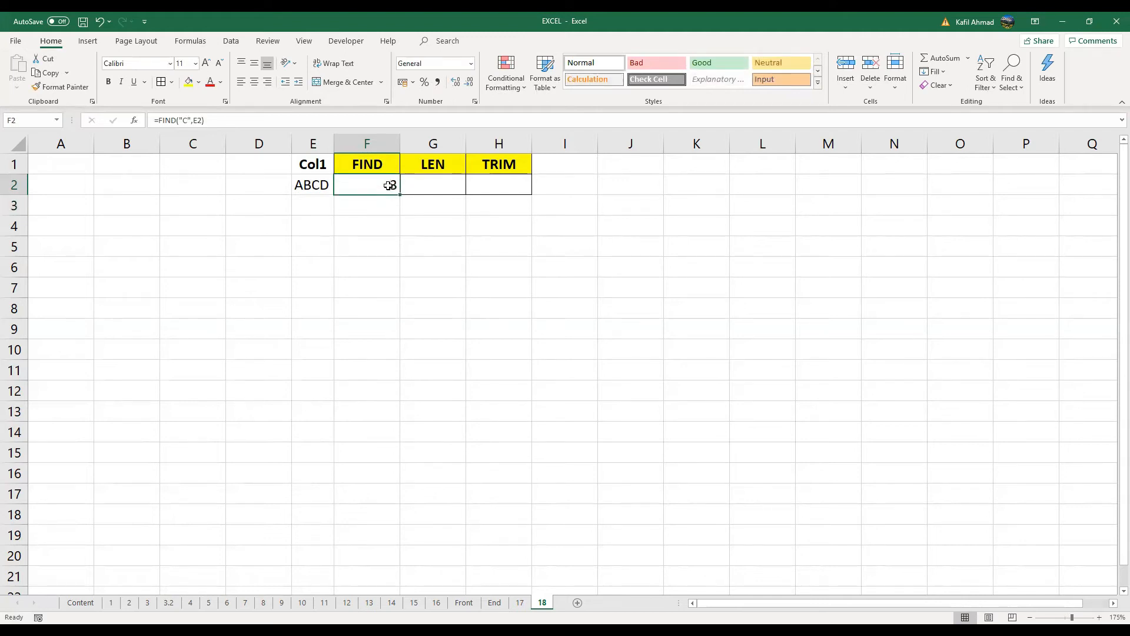
click(308, 189)
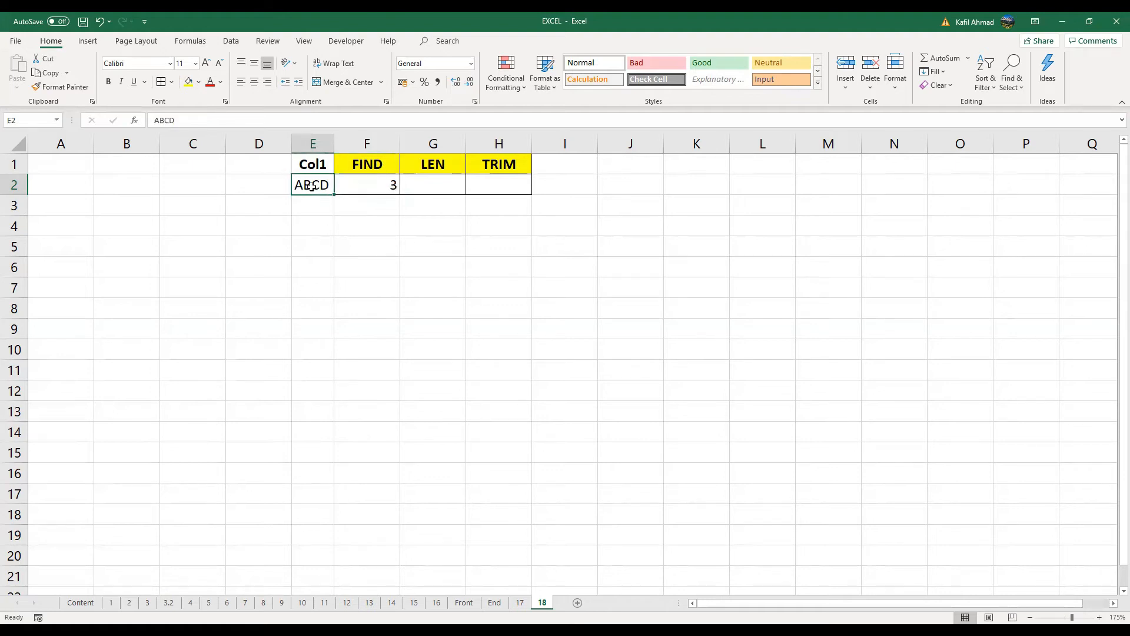
click(389, 186)
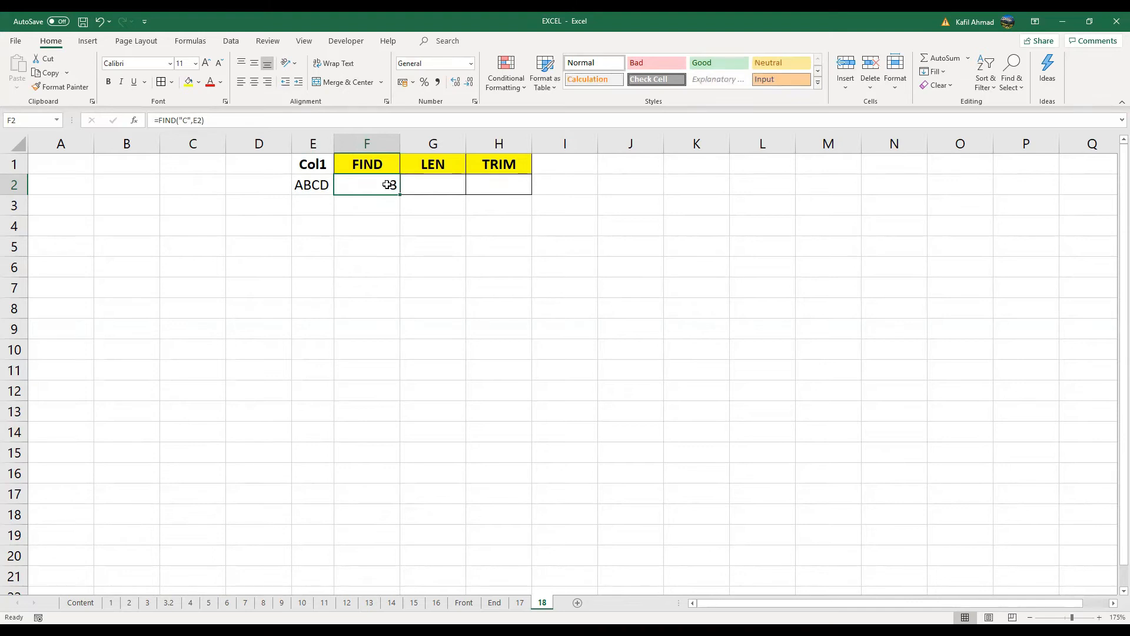
double_click(389, 185)
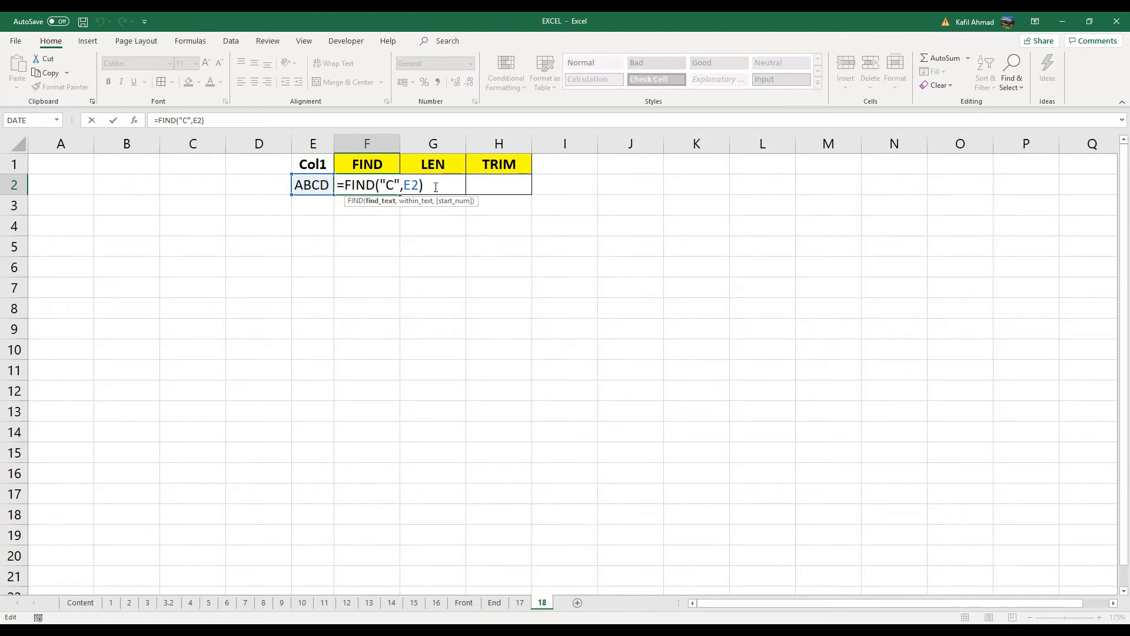
key(ctrl+Return)
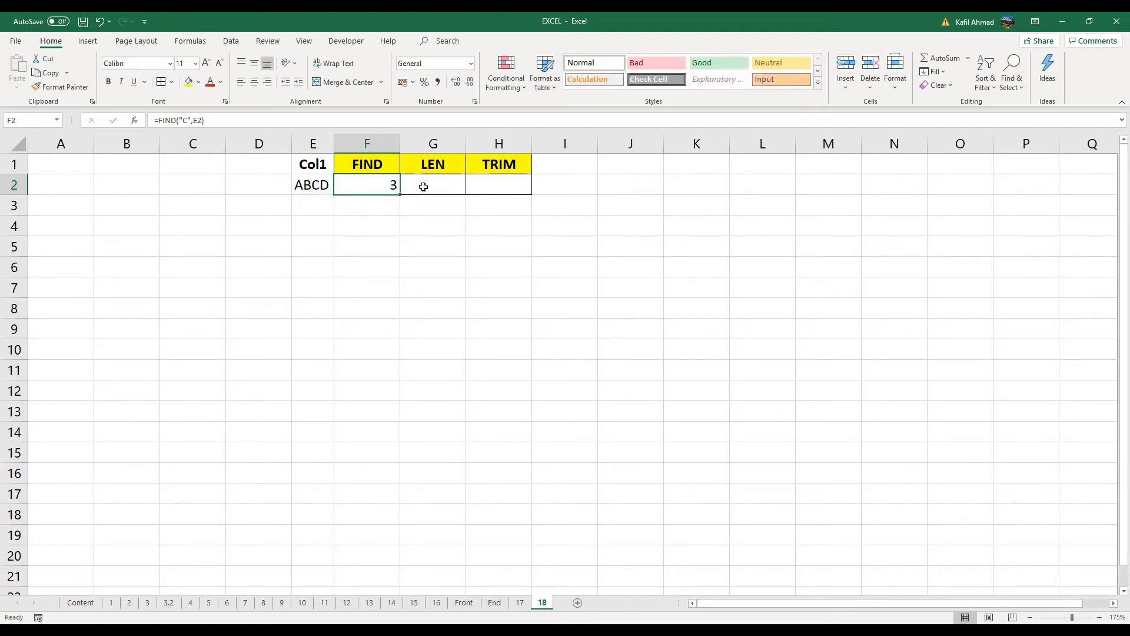
click(433, 184)
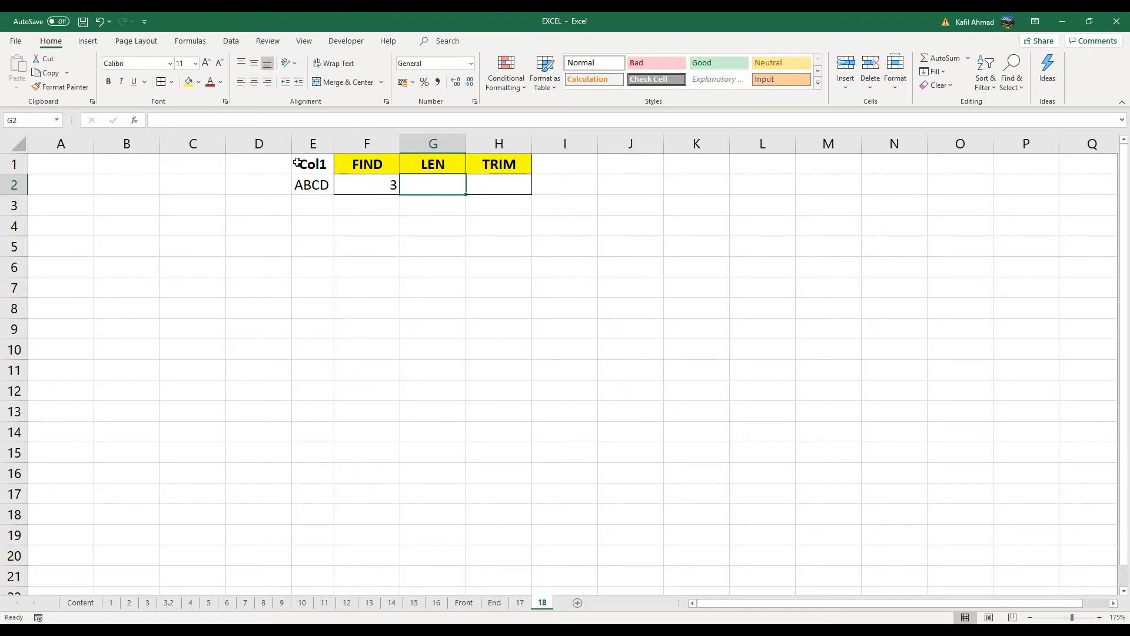
click(310, 184)
key(Up)
click(310, 185)
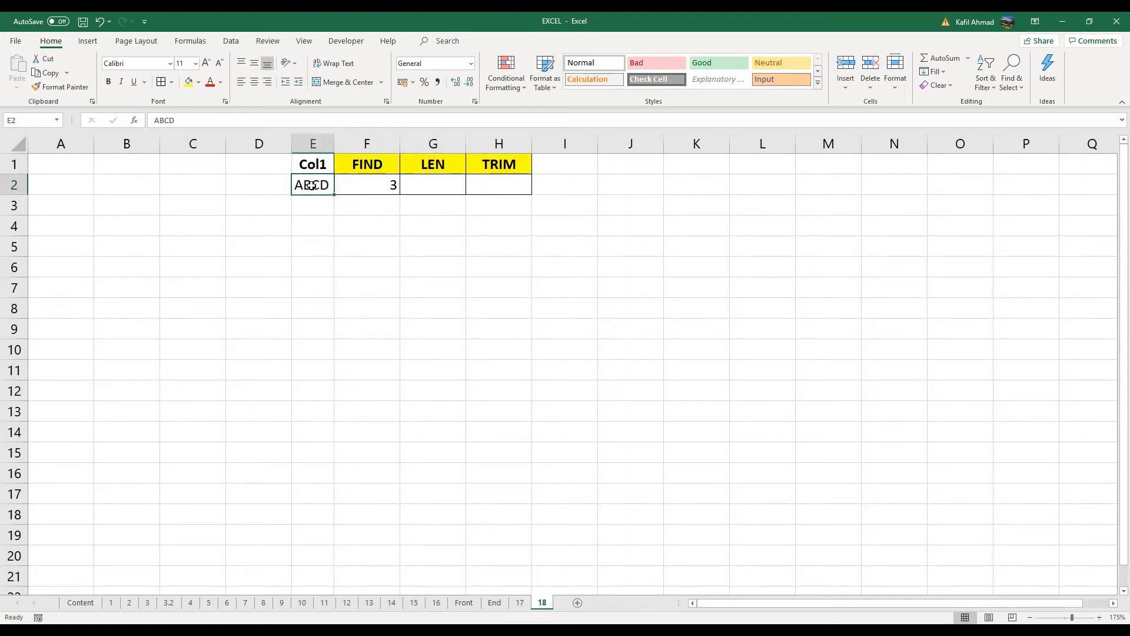
Enter the formula =LEN(E2) in cell G2 to count the characters of the Col1 text
click(428, 185)
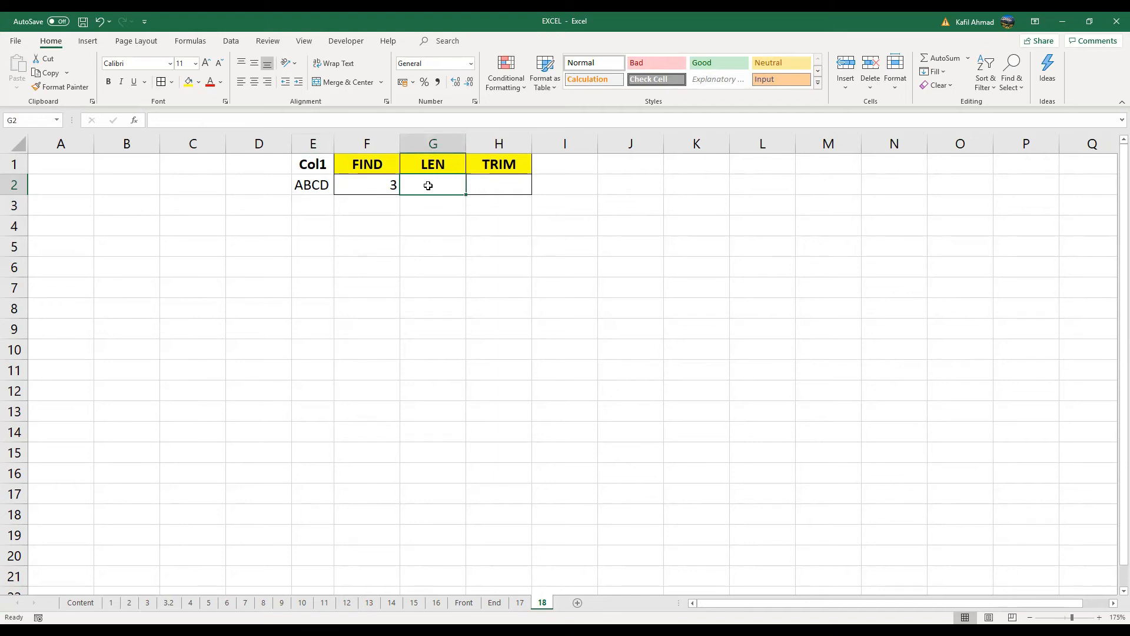
text(=)
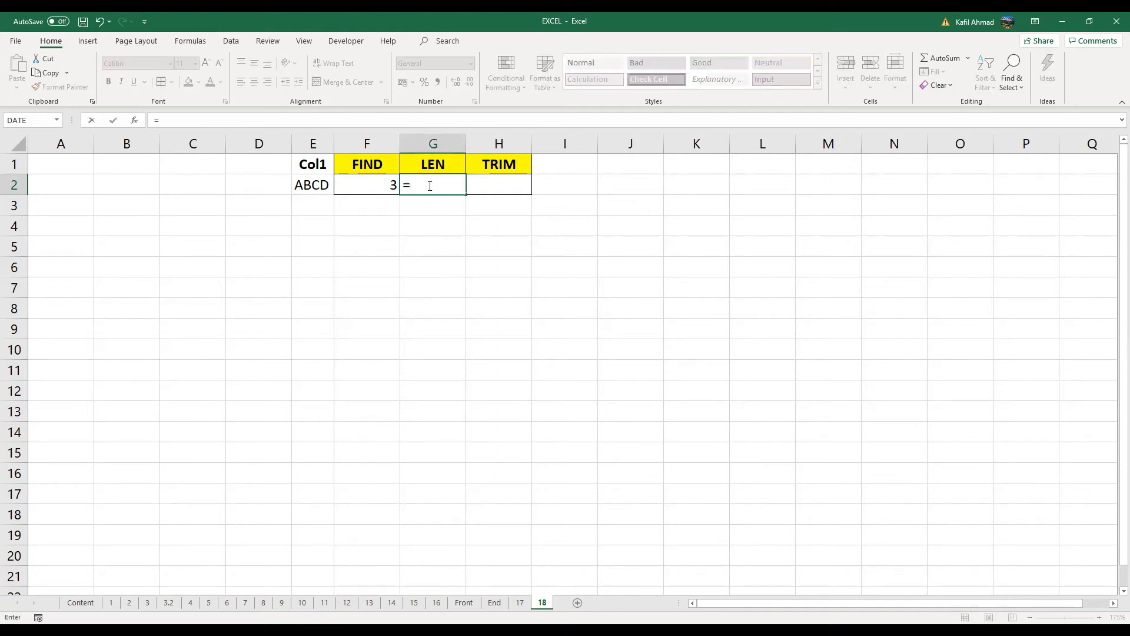
text(LEN()
click(317, 185)
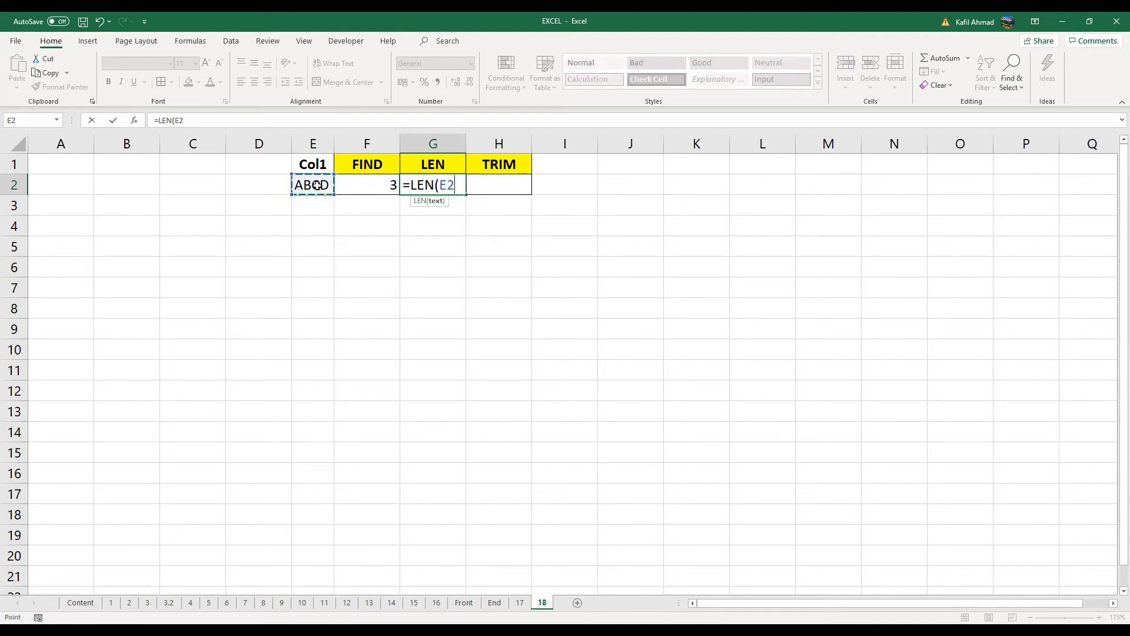
text())
key(Return)
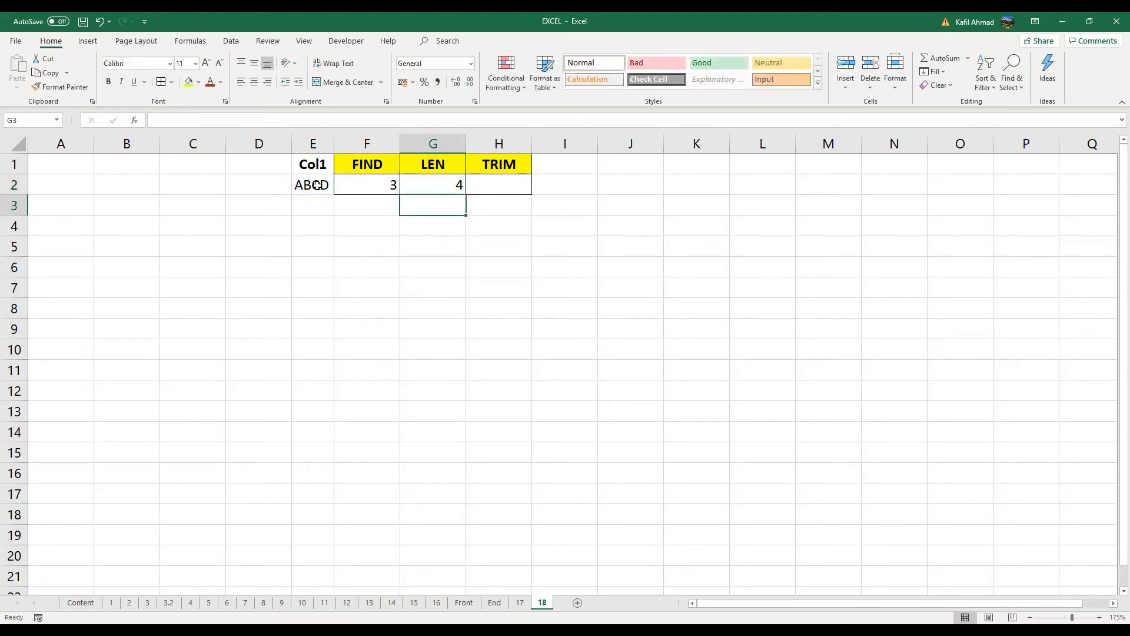
click(424, 186)
click(320, 186)
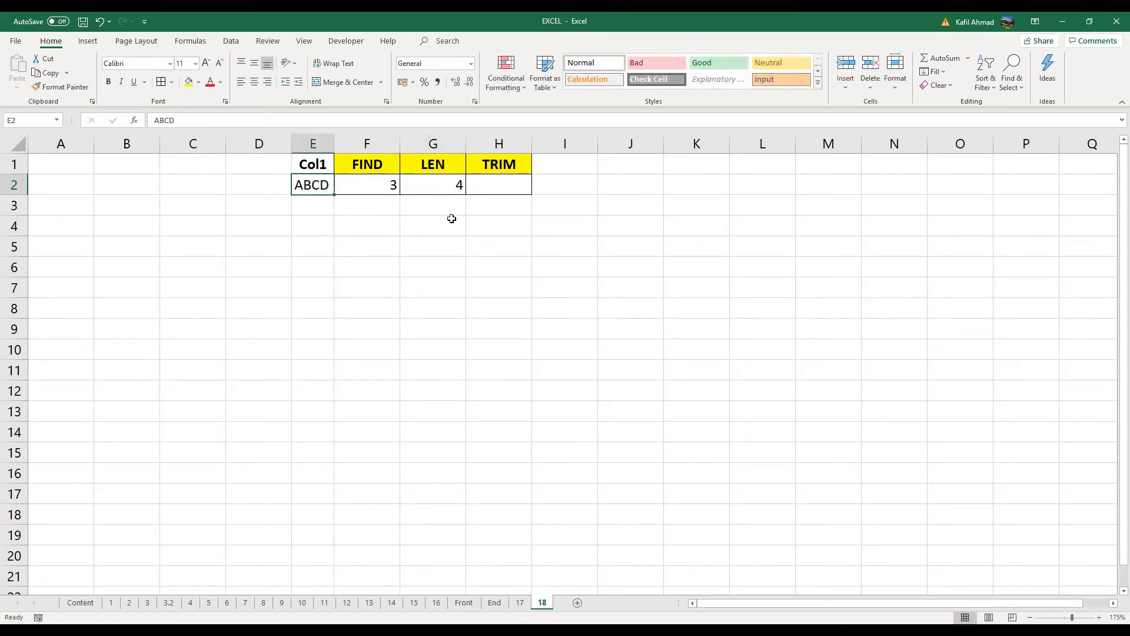
click(446, 187)
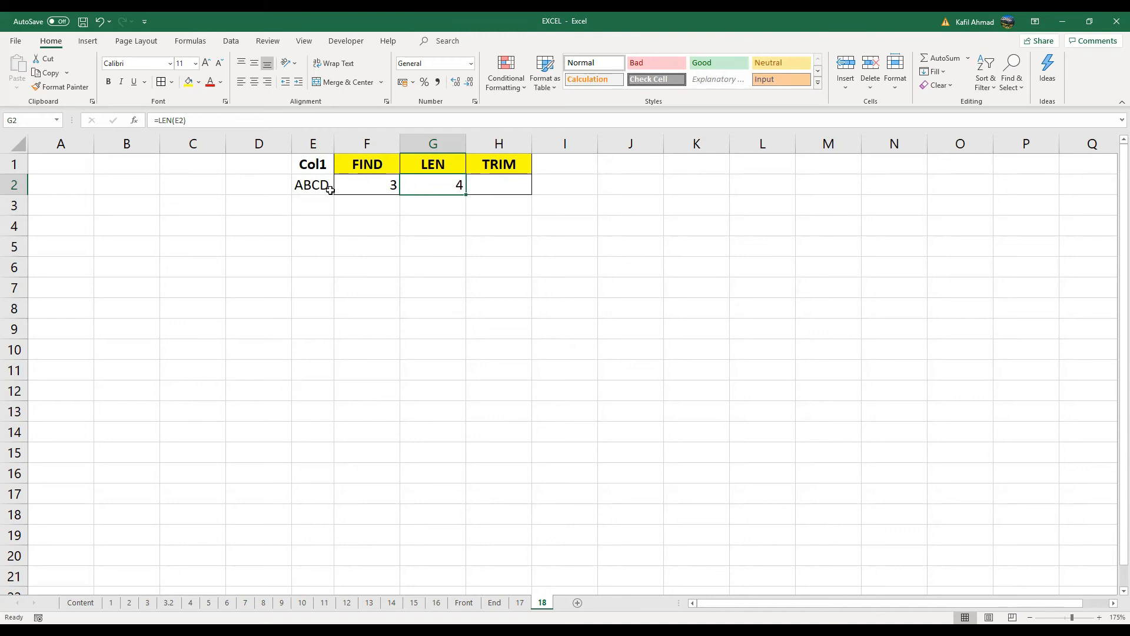
click(494, 183)
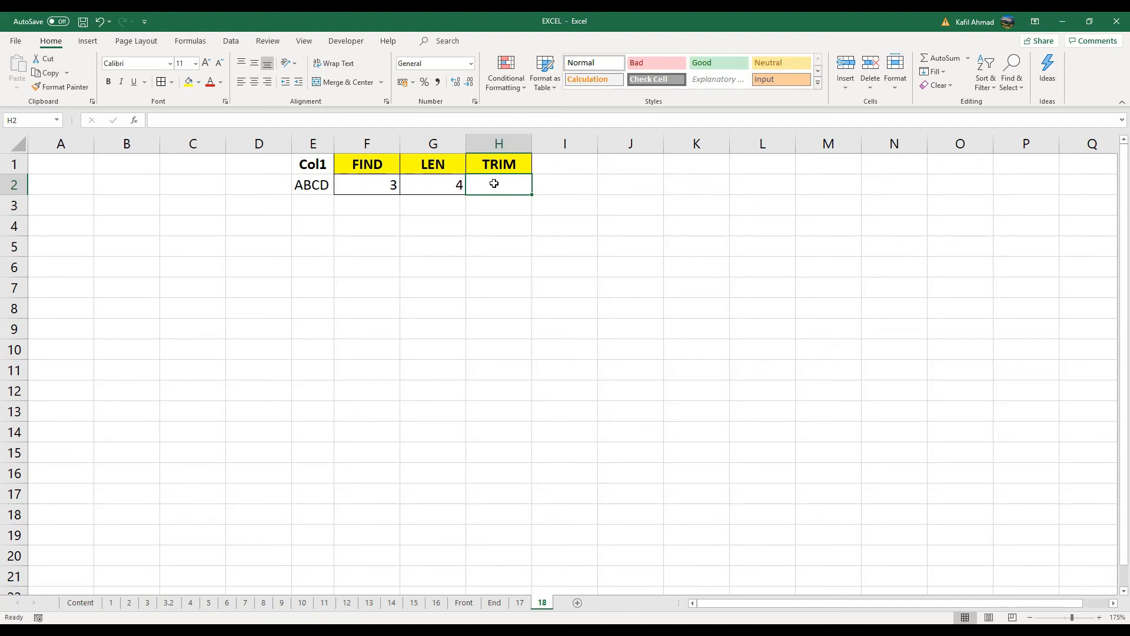
Insert one leading space before ABCD in cell E2 and check the FIND and LEN cells
click(307, 185)
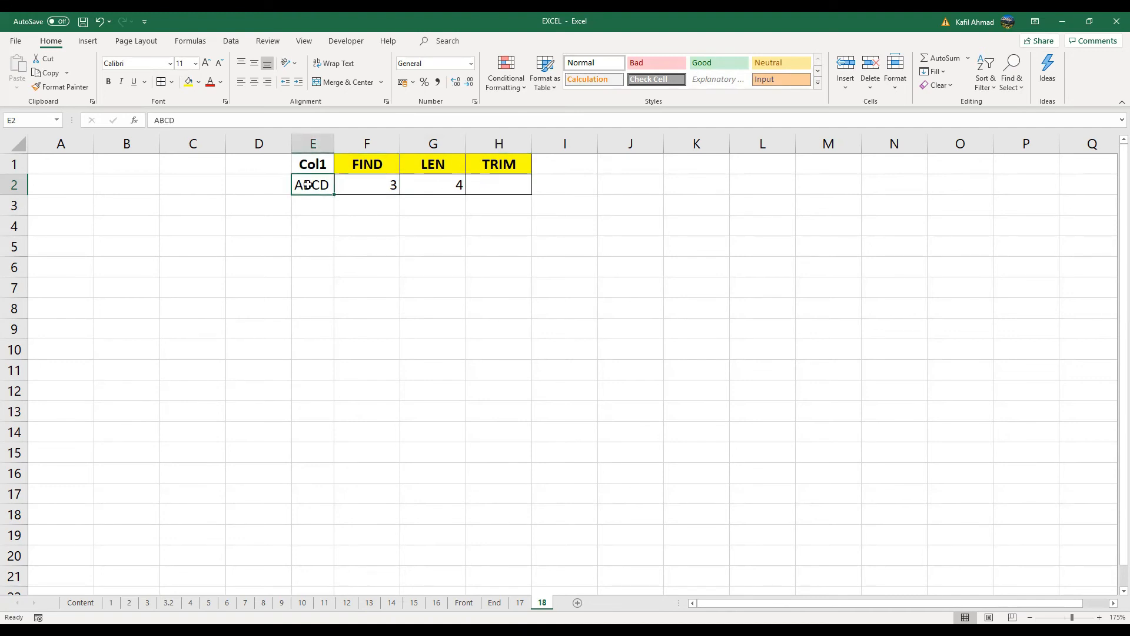
click(156, 120)
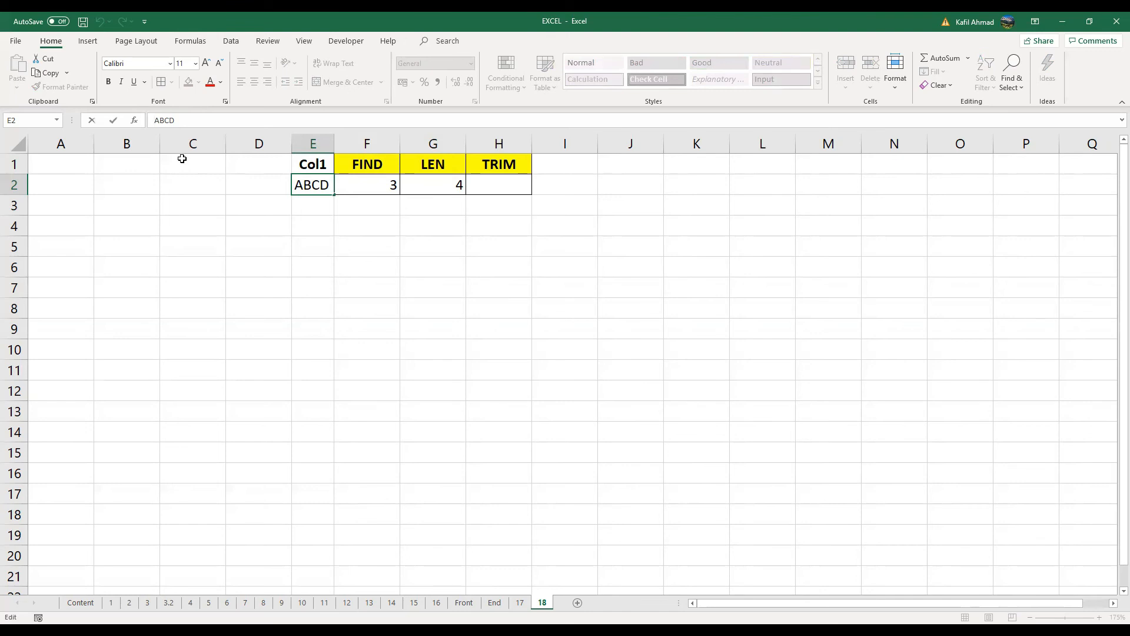
key(Return)
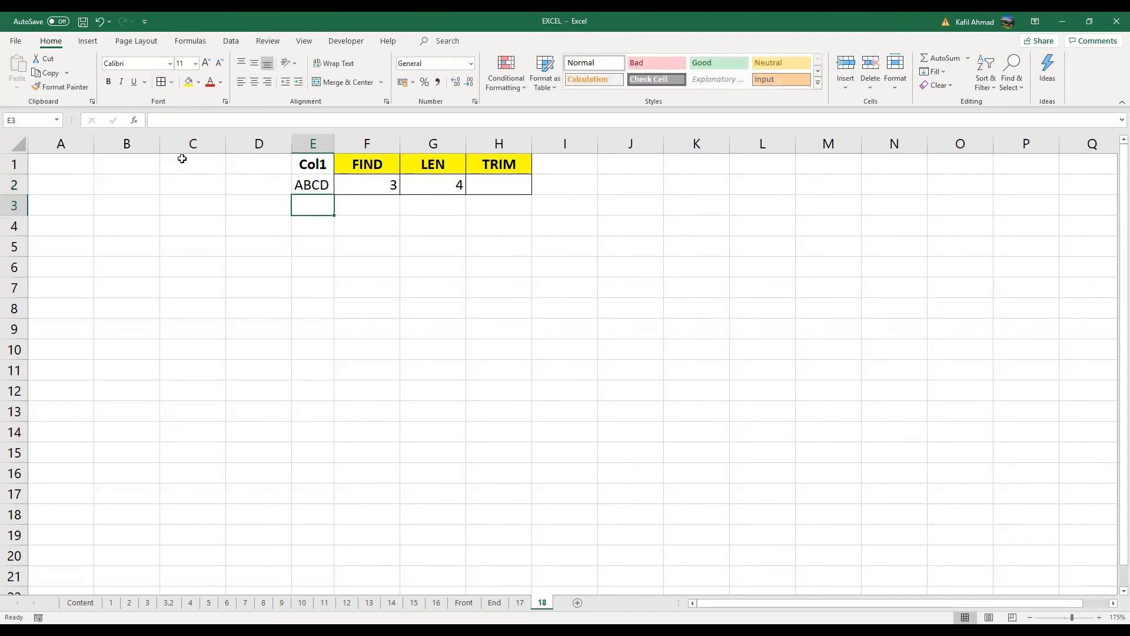
click(306, 182)
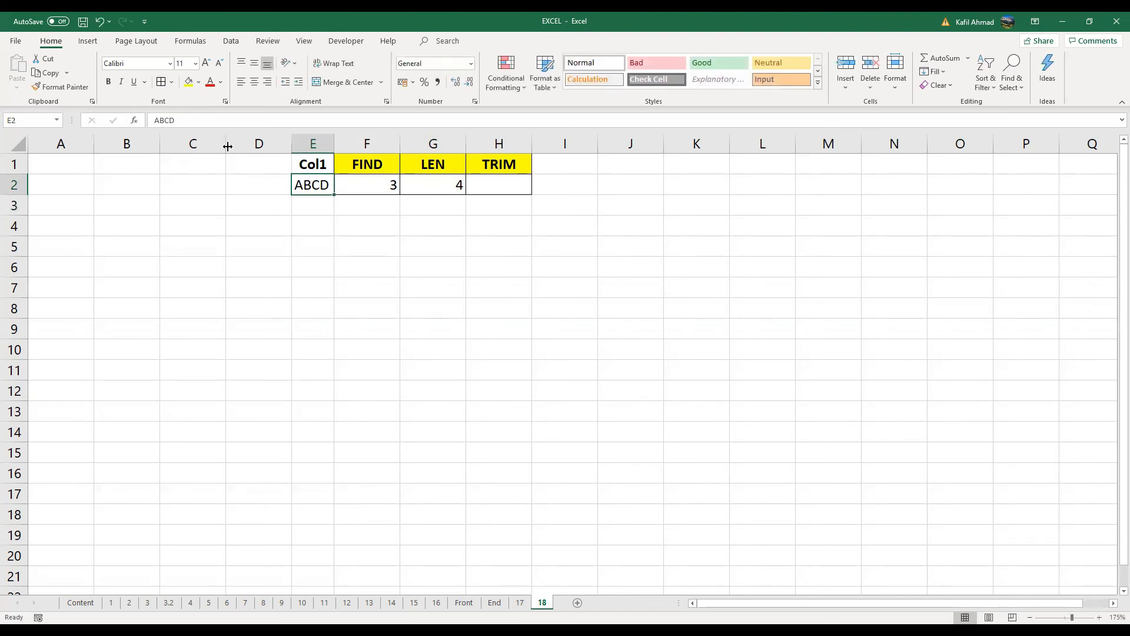
double_click(298, 184)
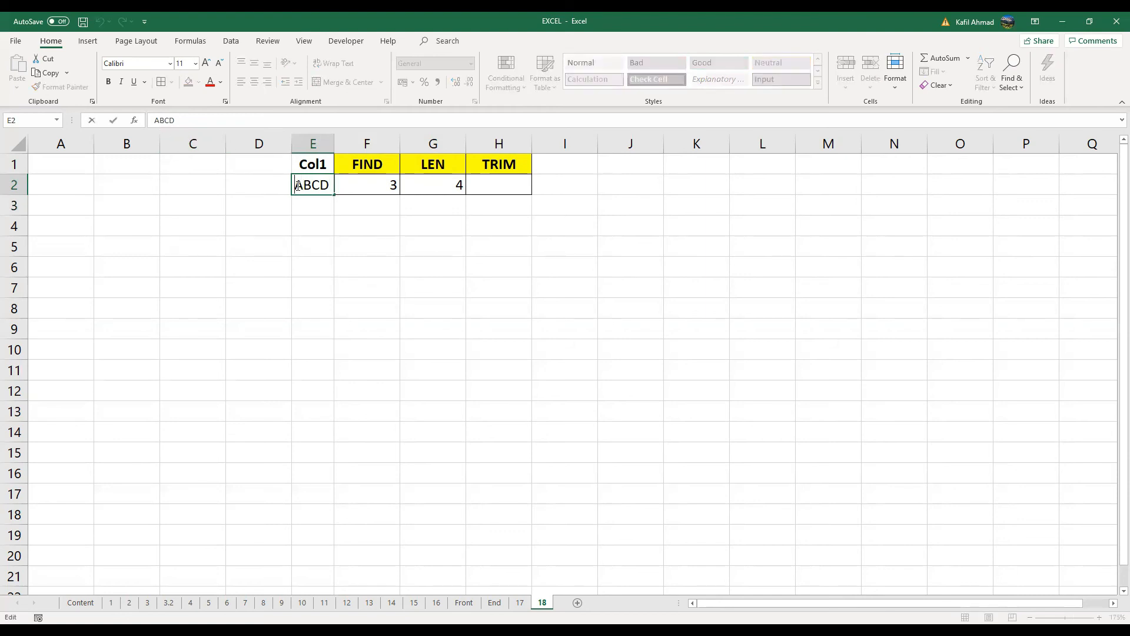
key(Return)
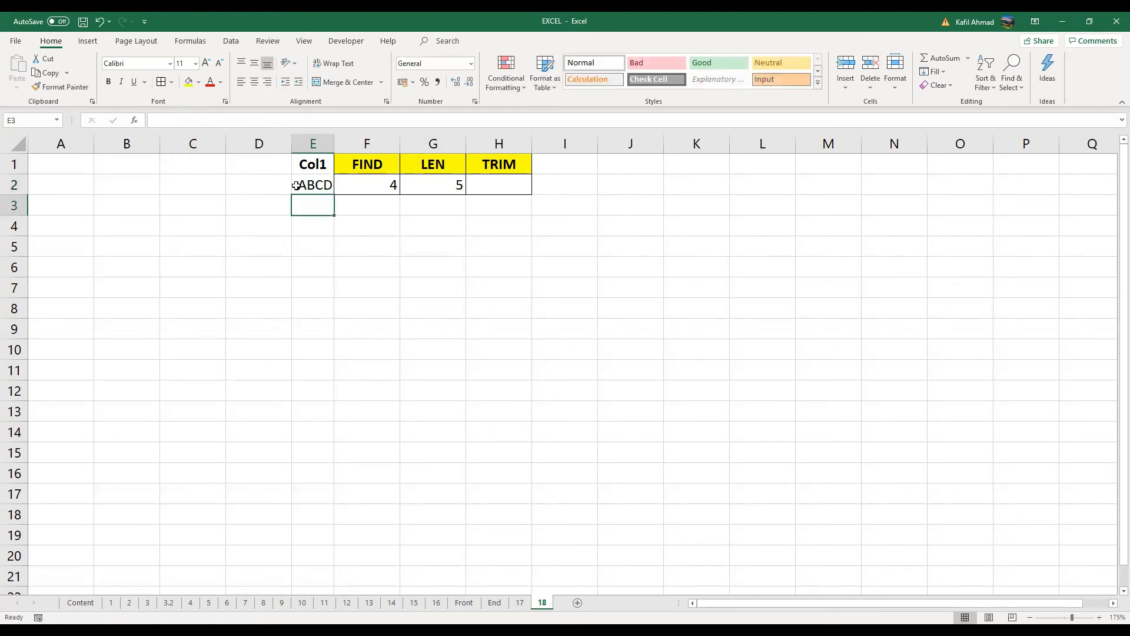
click(378, 185)
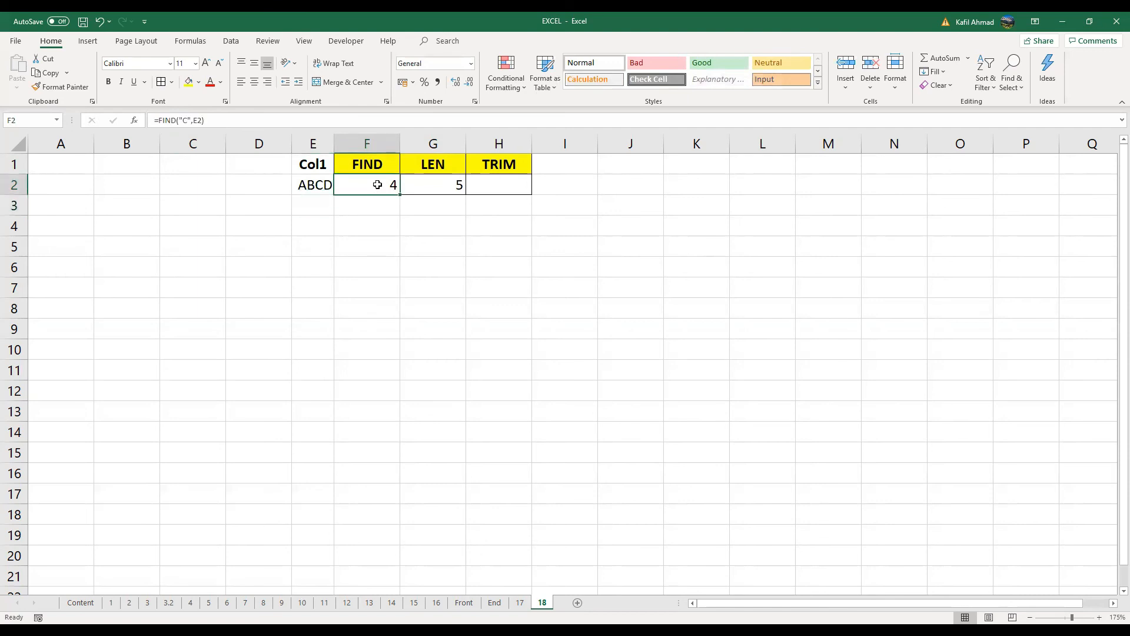
click(455, 181)
Enter the formula =TRIM(E2) in cell H2 to remove the extra space from the Col1 text
click(498, 183)
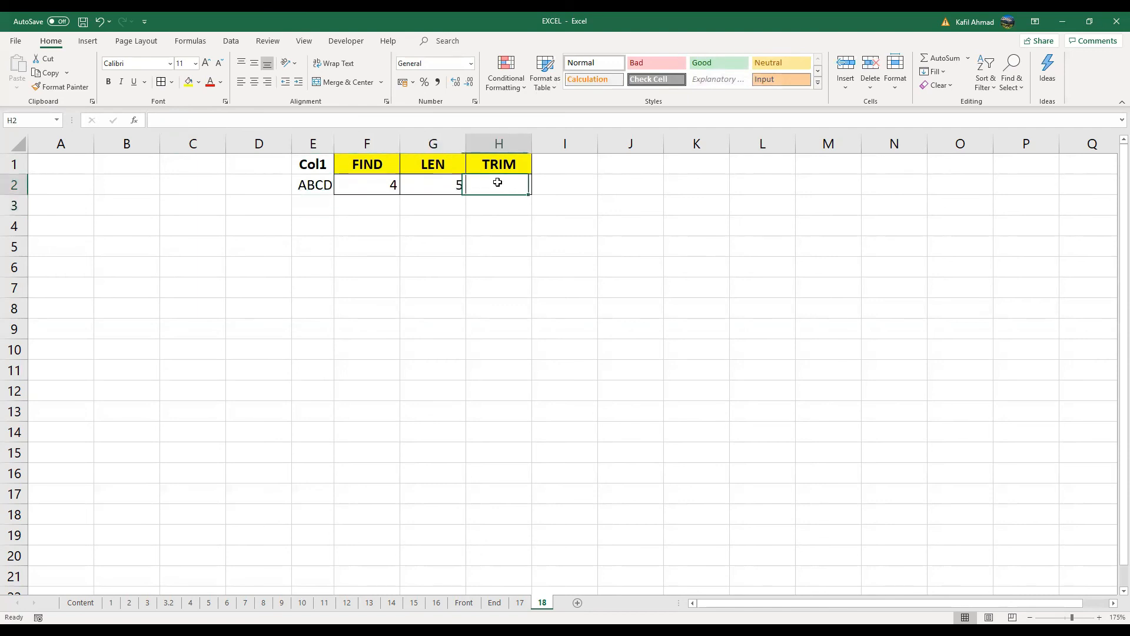
text(=T)
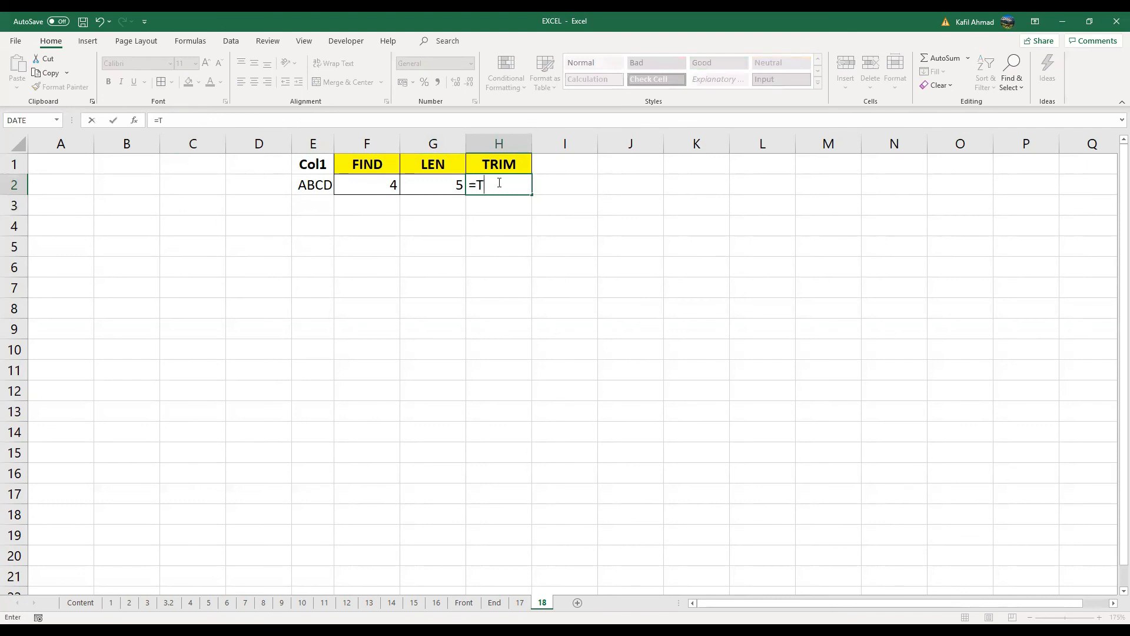
text(RIM()
click(310, 185)
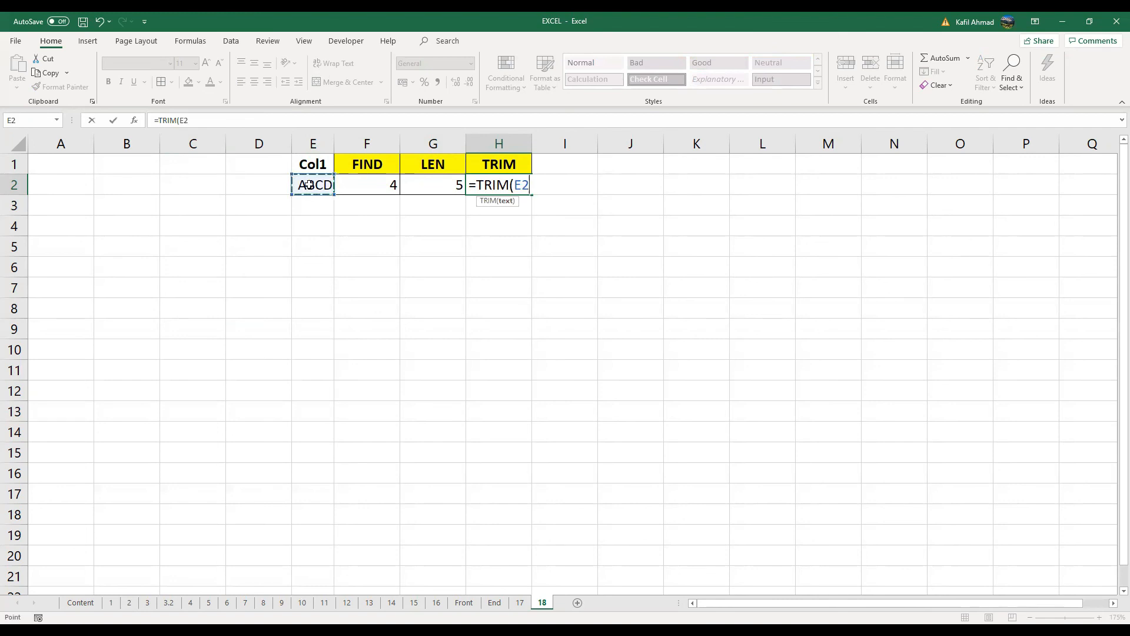
text())
key(Return)
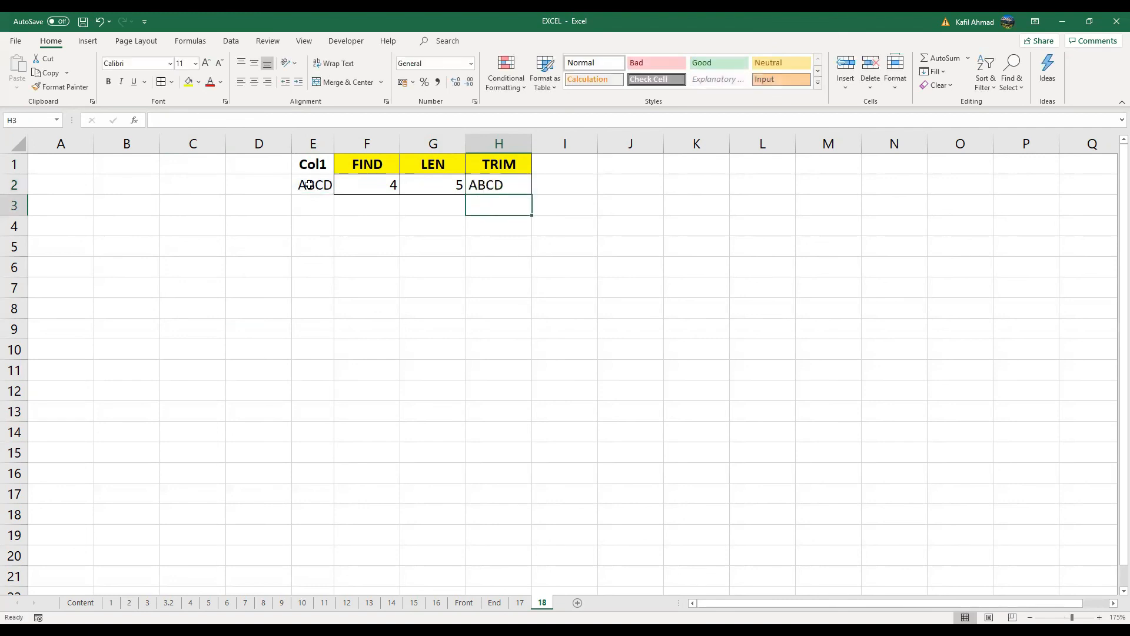
click(516, 188)
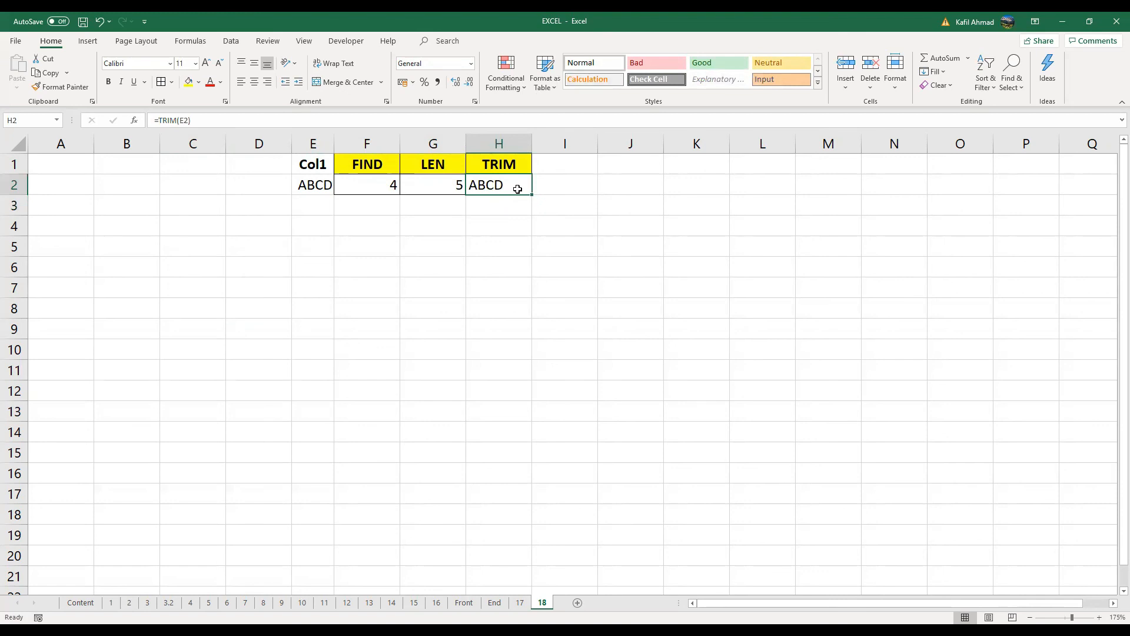